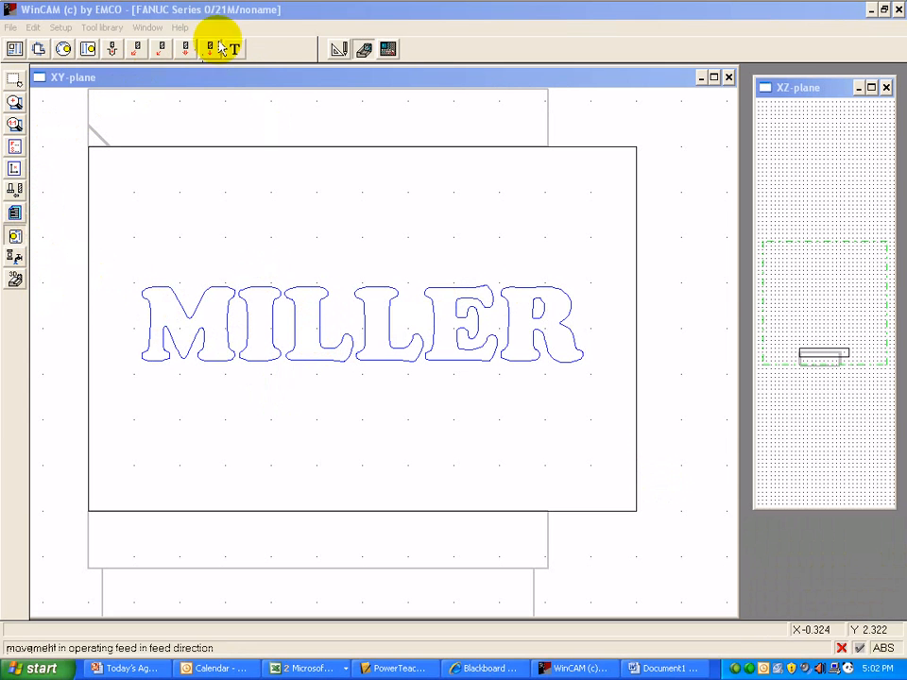
- Activate machining mode and change to tool T1, the 3/16 inch drill
{"action": "left_click", "coordinate": [363, 48]}
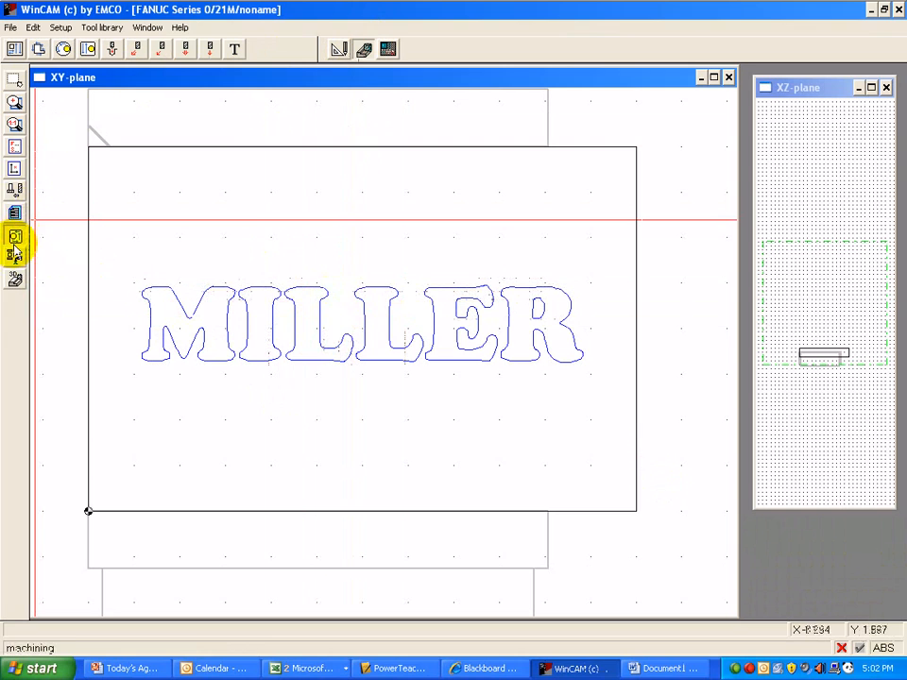
{"action": "left_click", "coordinate": [15, 196]}
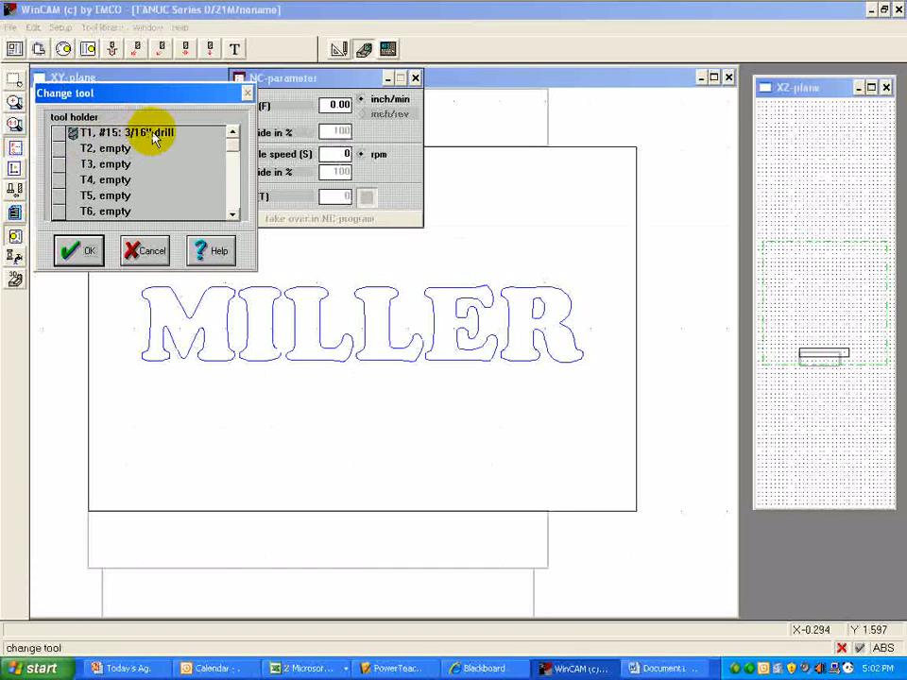
{"action": "left_click", "coordinate": [59, 136]}
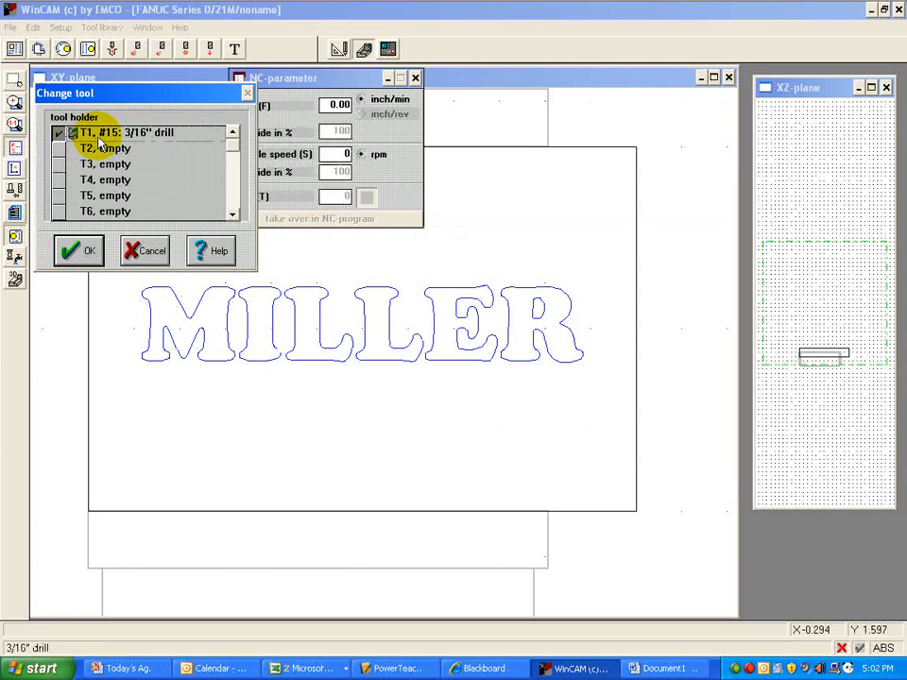
{"action": "left_click", "coordinate": [79, 253]}
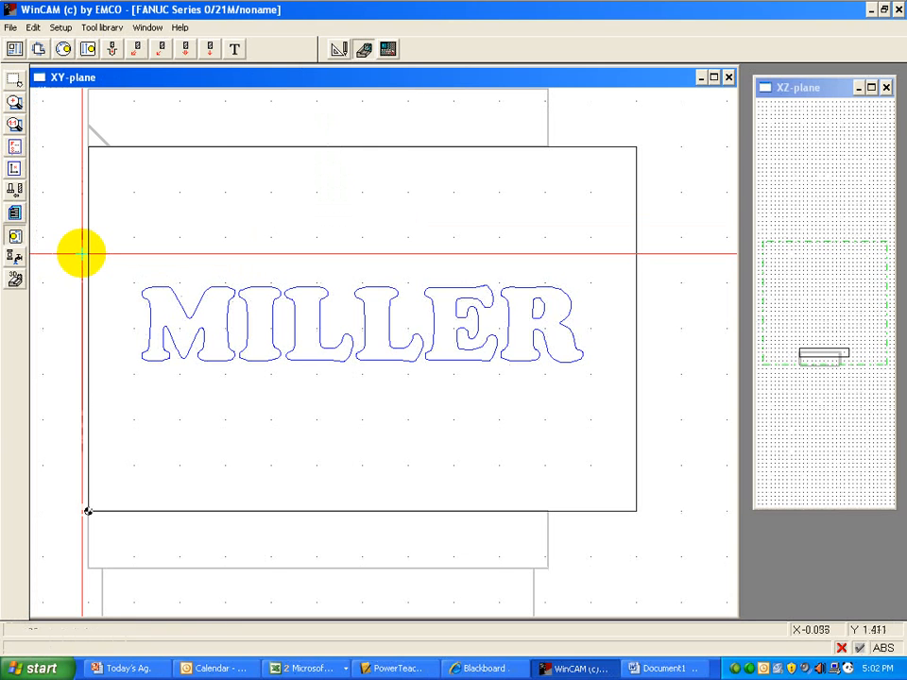
- Move the tool in rapid traverse to a clearance position above the workpiece in the XZ plane
{"action": "left_click", "coordinate": [139, 51]}
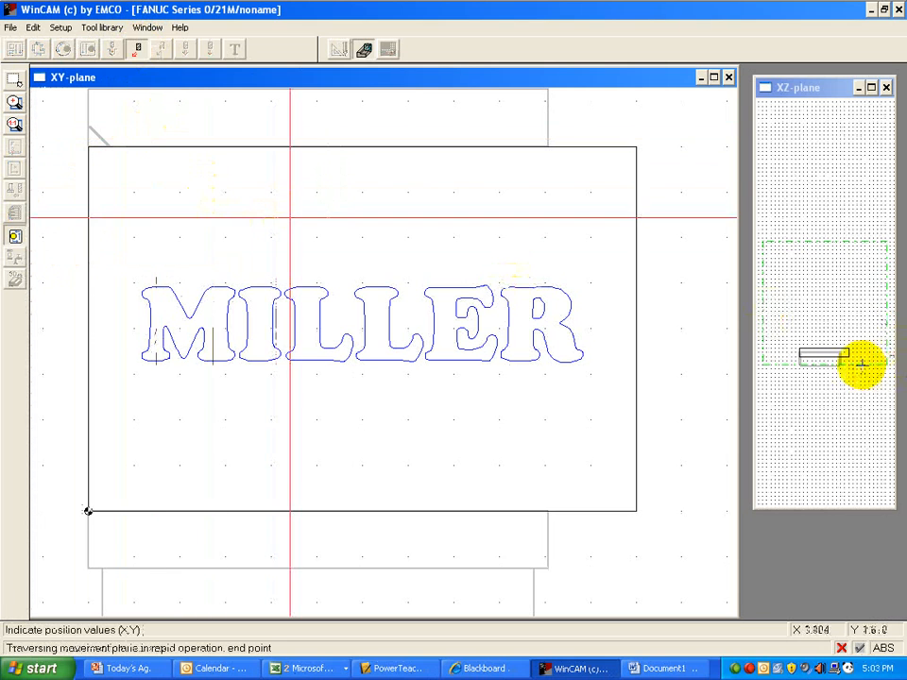
{"action": "left_click", "coordinate": [847, 319]}
{"action": "left_click", "coordinate": [847, 318]}
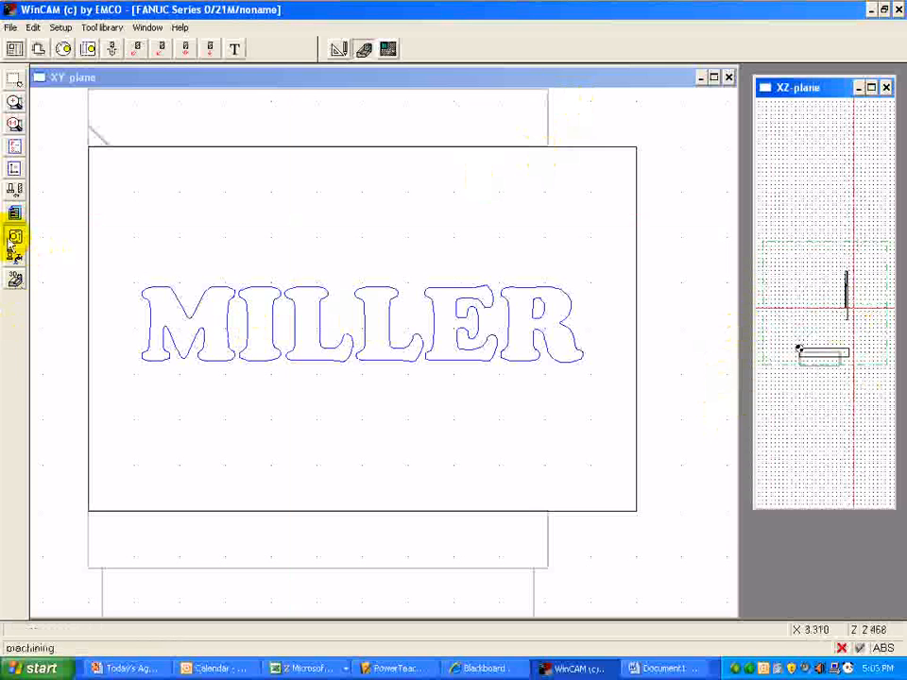
- Try the engraving cycle, switch the main spindle on with right-hand rotation, and return to the machining functions
{"action": "left_click", "coordinate": [235, 48]}
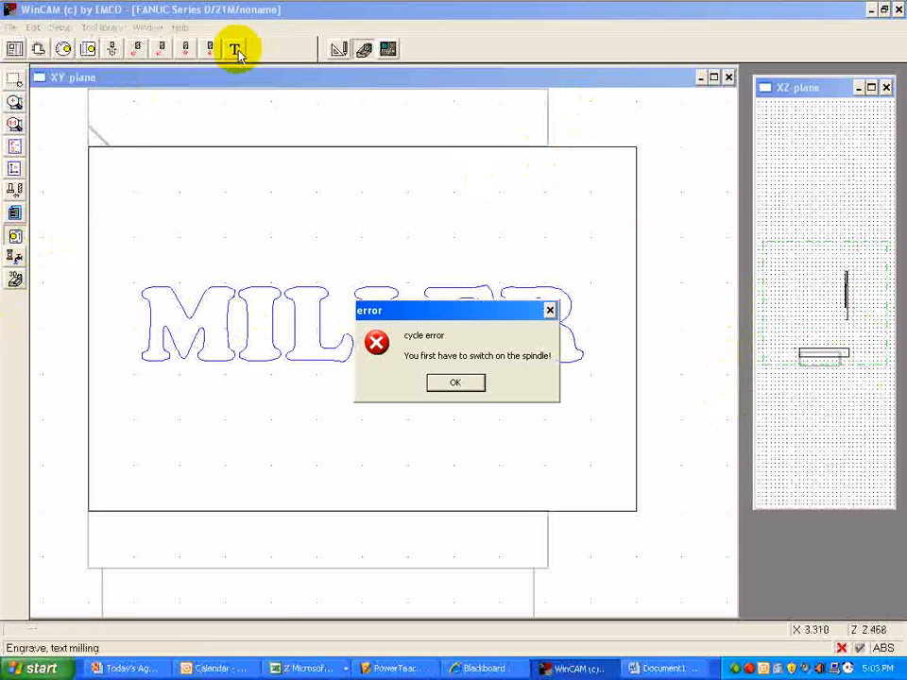
{"action": "left_click", "coordinate": [464, 380]}
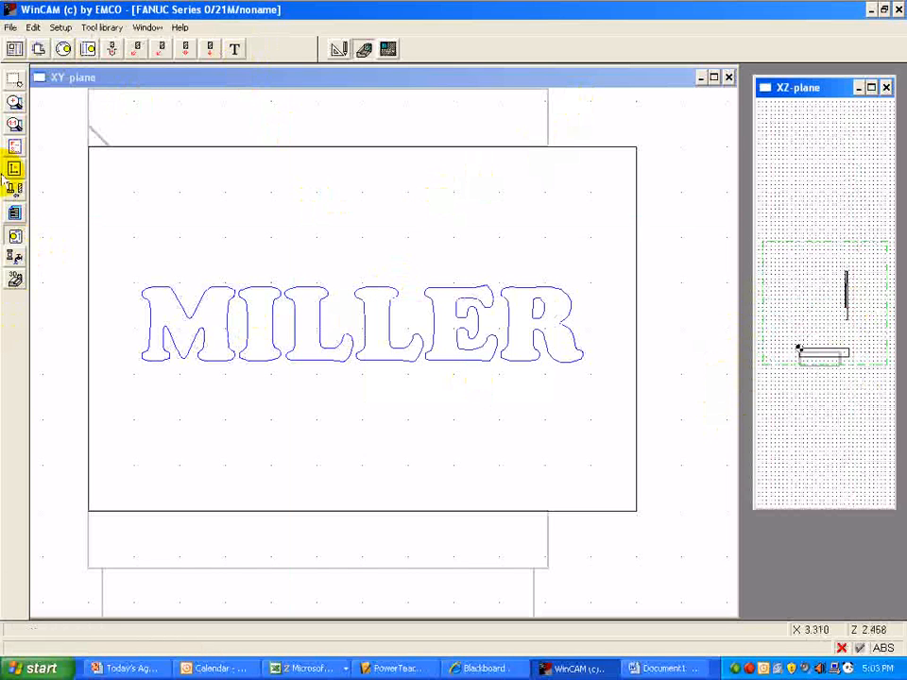
{"action": "left_click", "coordinate": [15, 263]}
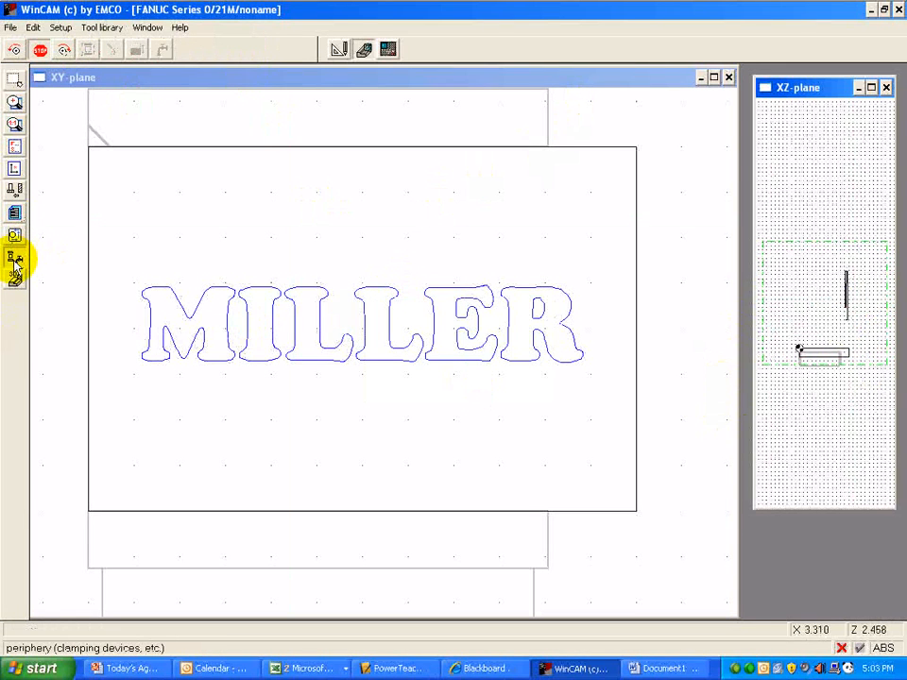
{"action": "left_click", "coordinate": [63, 52]}
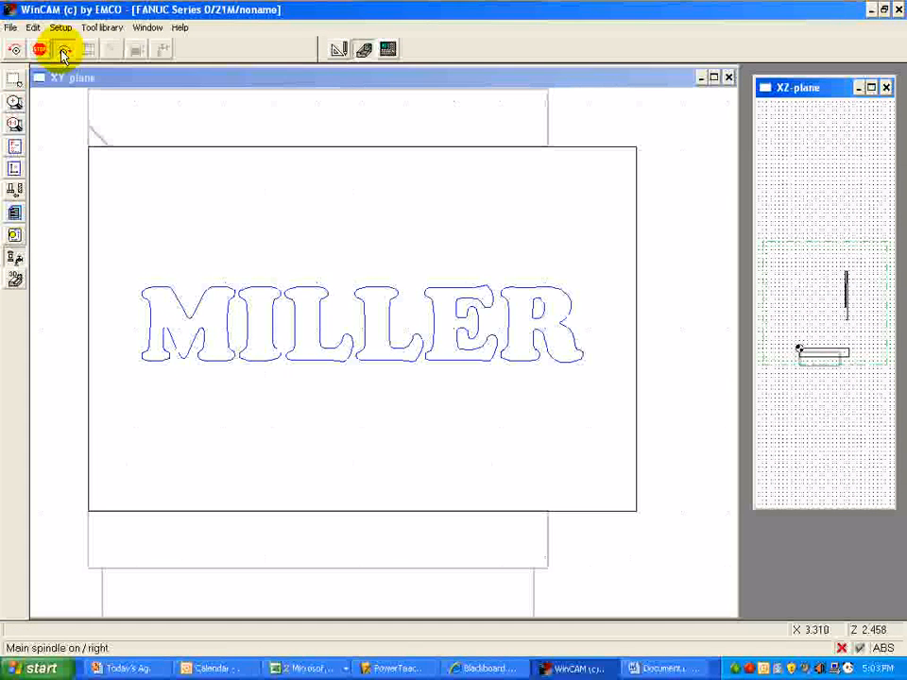
{"action": "left_click", "coordinate": [15, 237]}
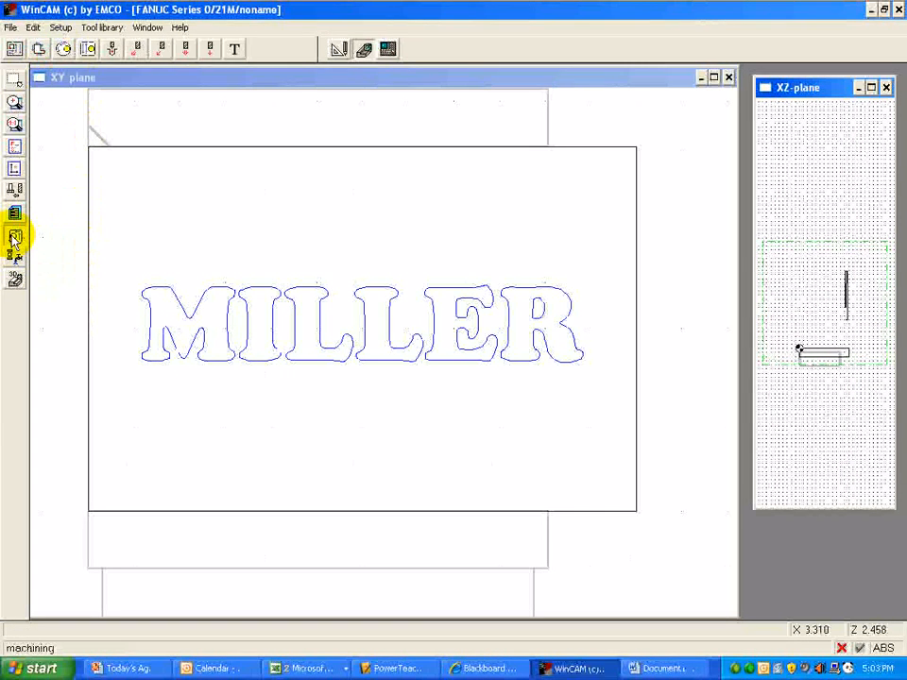
- Start the Engrave, text milling cycle with the lettering outline on the workpiece as the selected element
{"action": "left_click", "coordinate": [236, 50]}
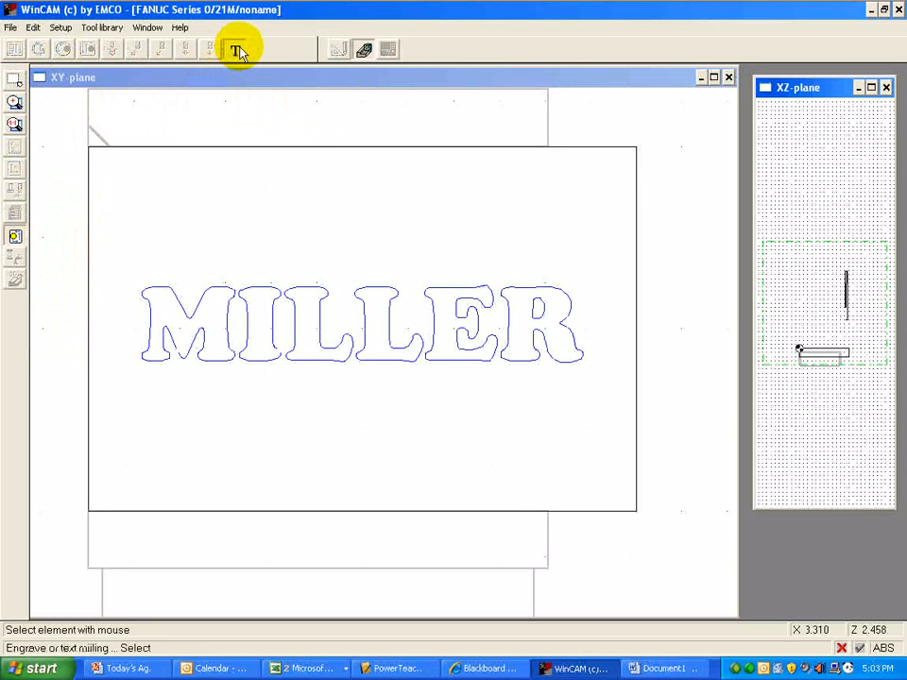
{"action": "left_click", "coordinate": [271, 290]}
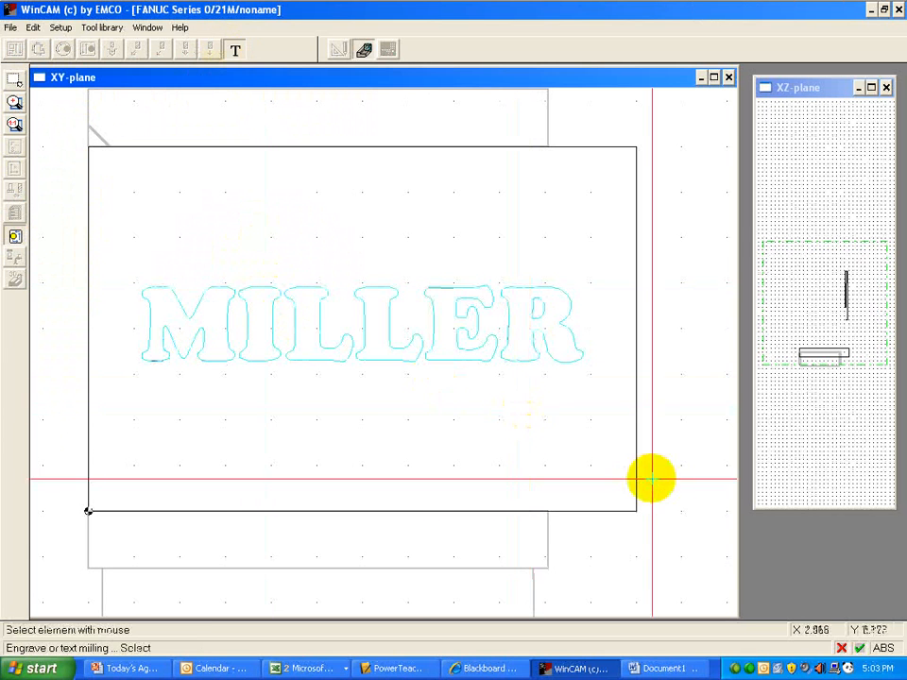
{"action": "left_click", "coordinate": [860, 648]}
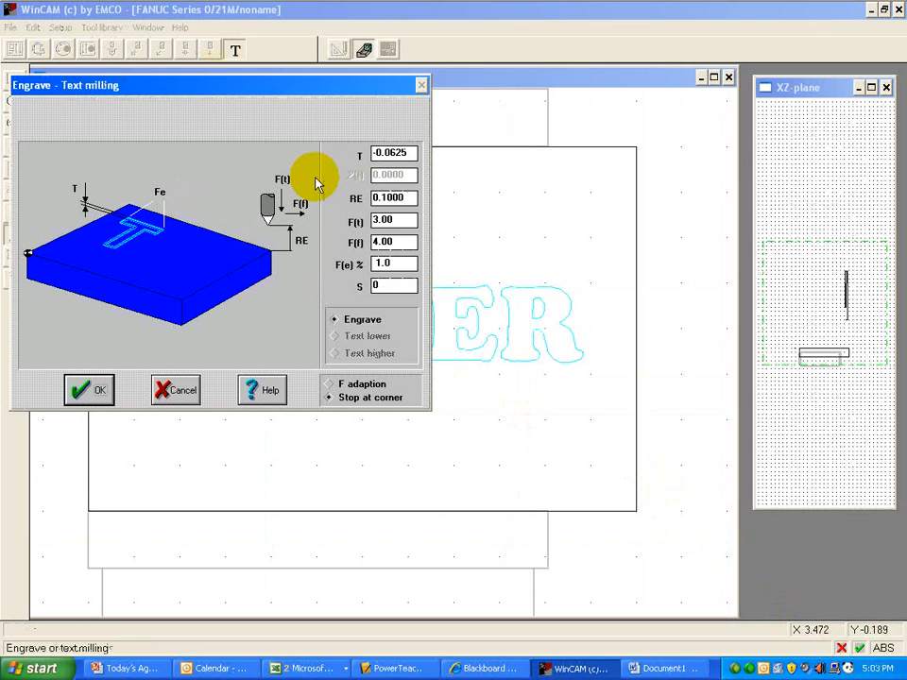
- Review the engraving depth, return plane and feeds, set the spindle speed to 1700, and generate the toolpath
{"action": "left_click", "coordinate": [393, 153]}
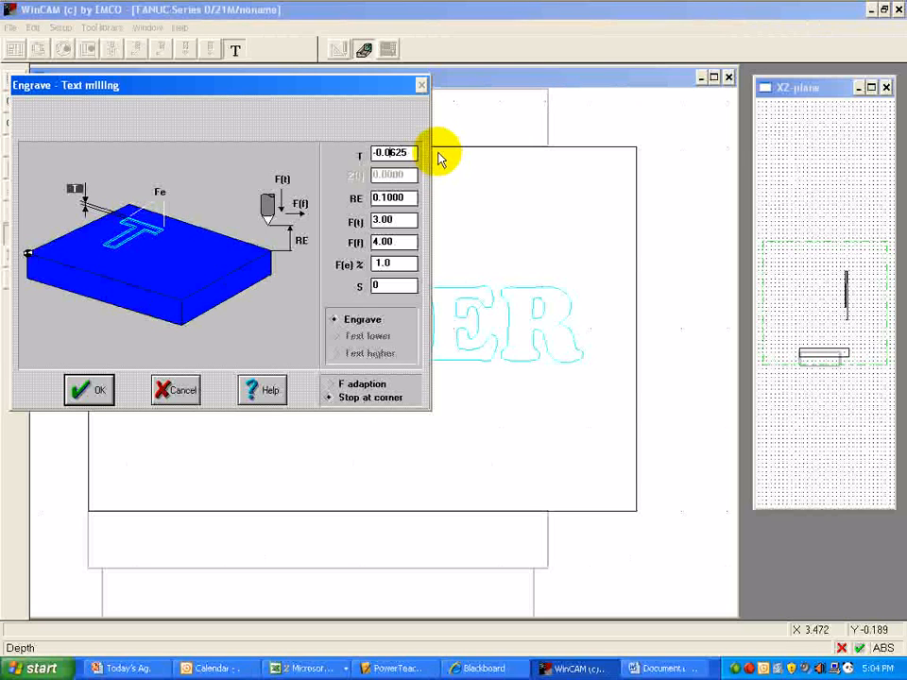
{"action": "left_click", "coordinate": [393, 198]}
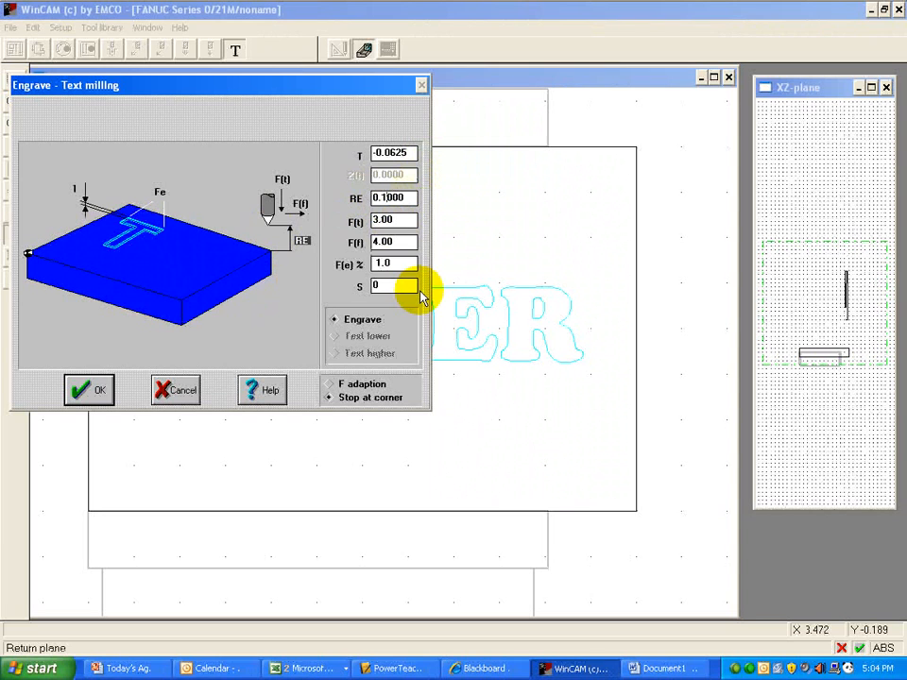
{"action": "left_click", "coordinate": [380, 219]}
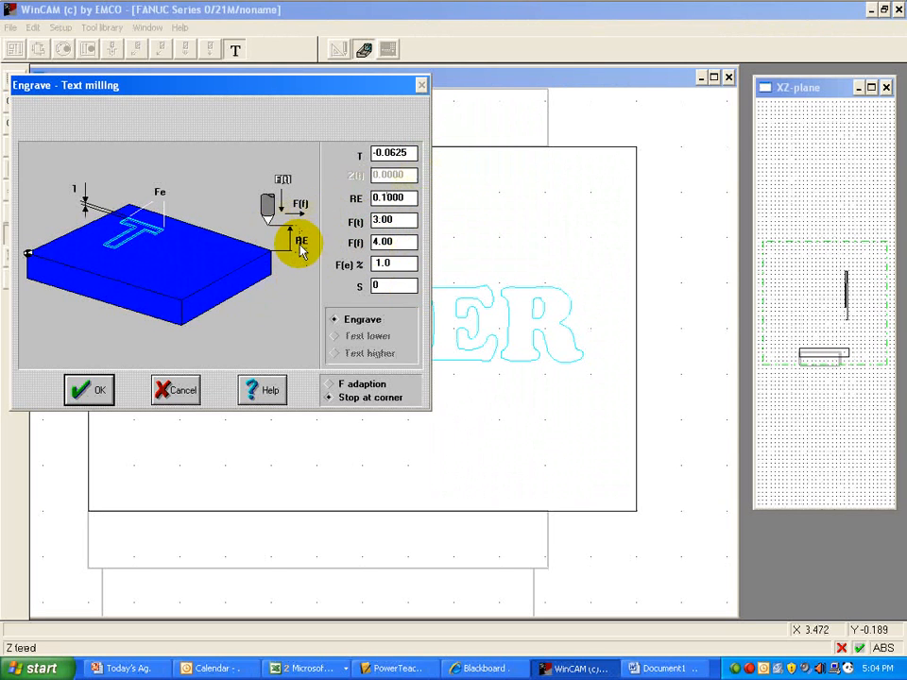
{"action": "left_click", "coordinate": [384, 242]}
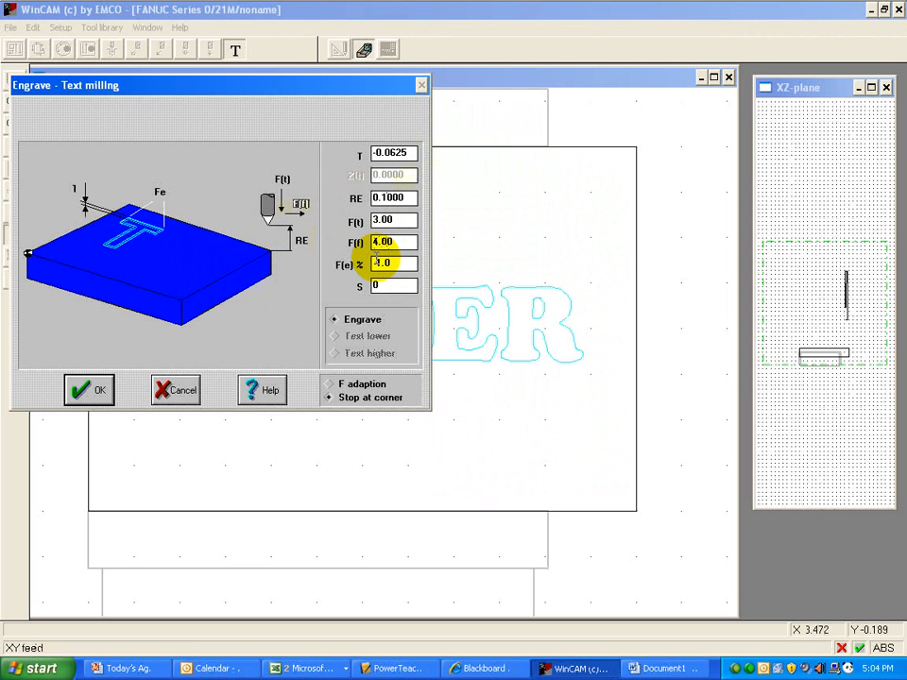
{"action": "left_click", "coordinate": [379, 261]}
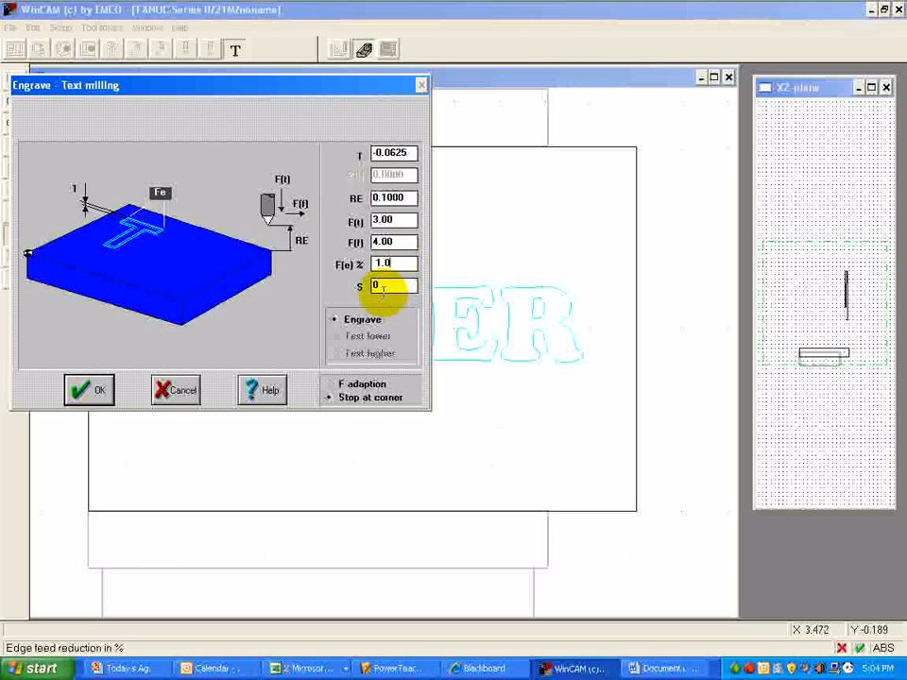
{"action": "left_click", "coordinate": [381, 286]}
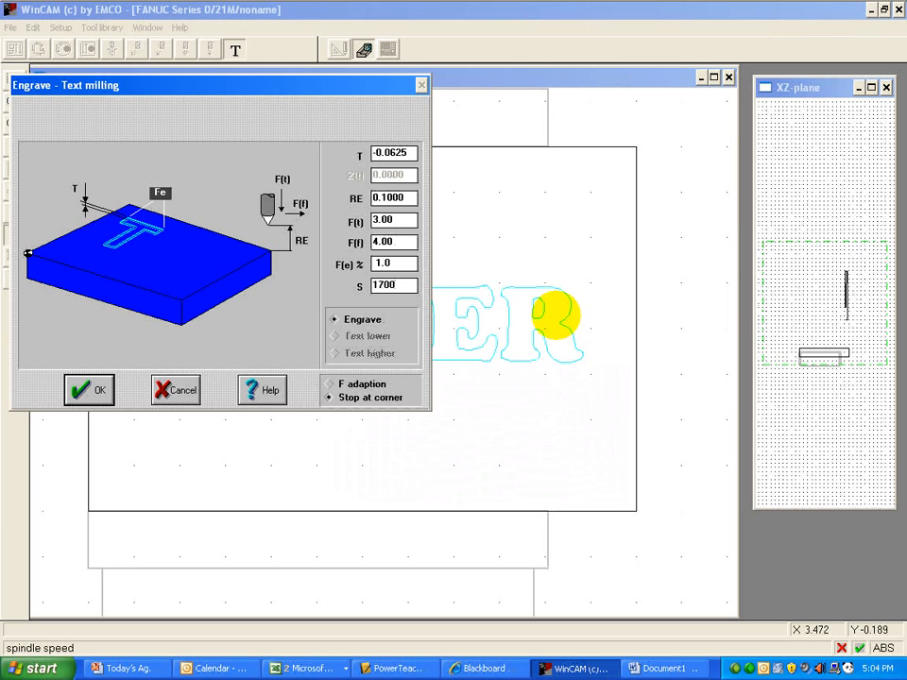
{"action": "left_click", "coordinate": [91, 390]}
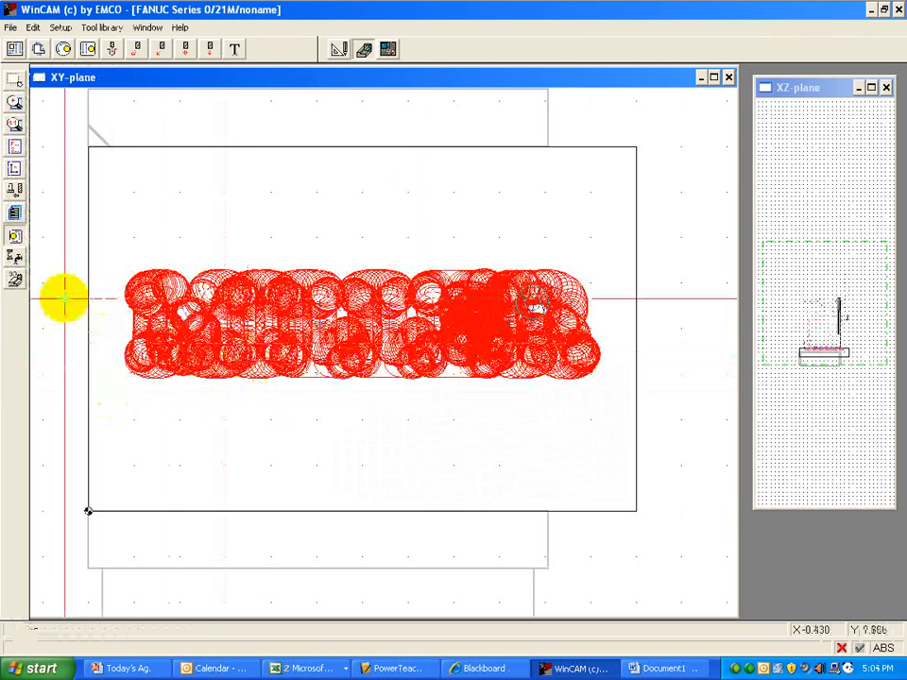
- Run the engraving simulation in the 3D-View, stop it partway and reset it
{"action": "left_click", "coordinate": [17, 280]}
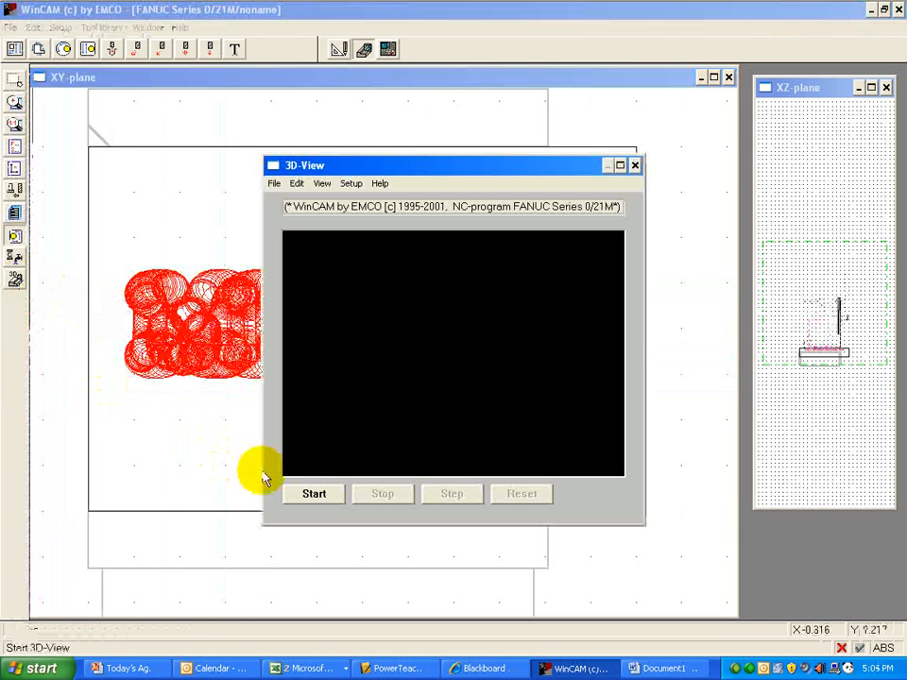
{"action": "left_click", "coordinate": [303, 496]}
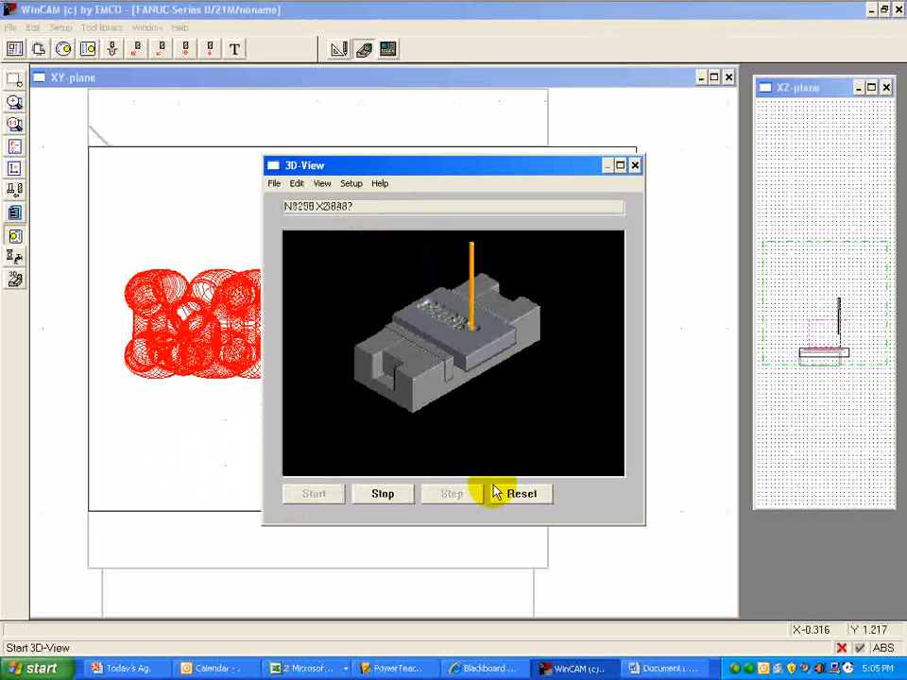
{"action": "left_click", "coordinate": [387, 494]}
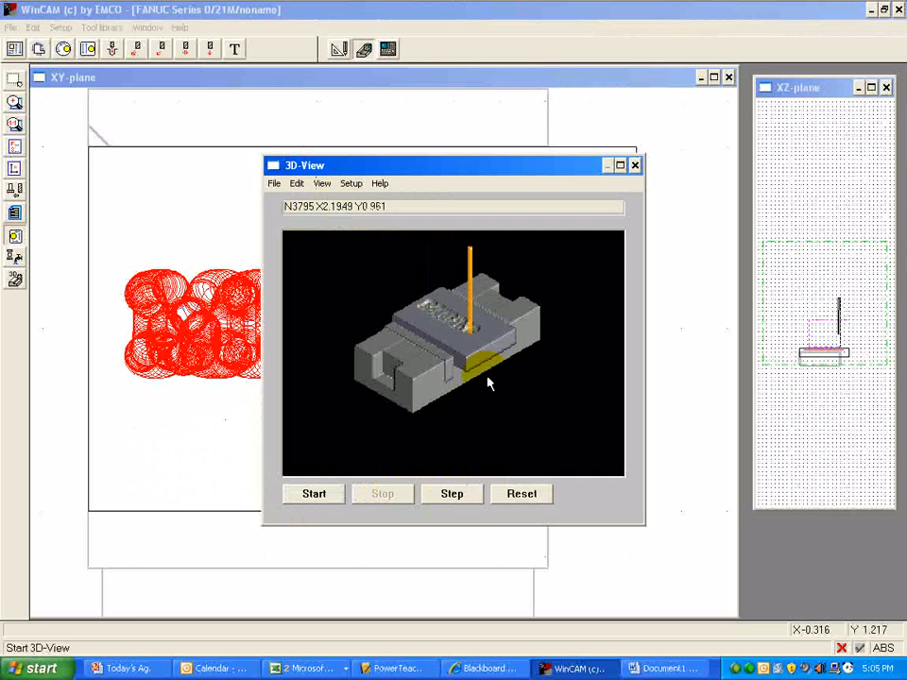
{"action": "left_click", "coordinate": [520, 493]}
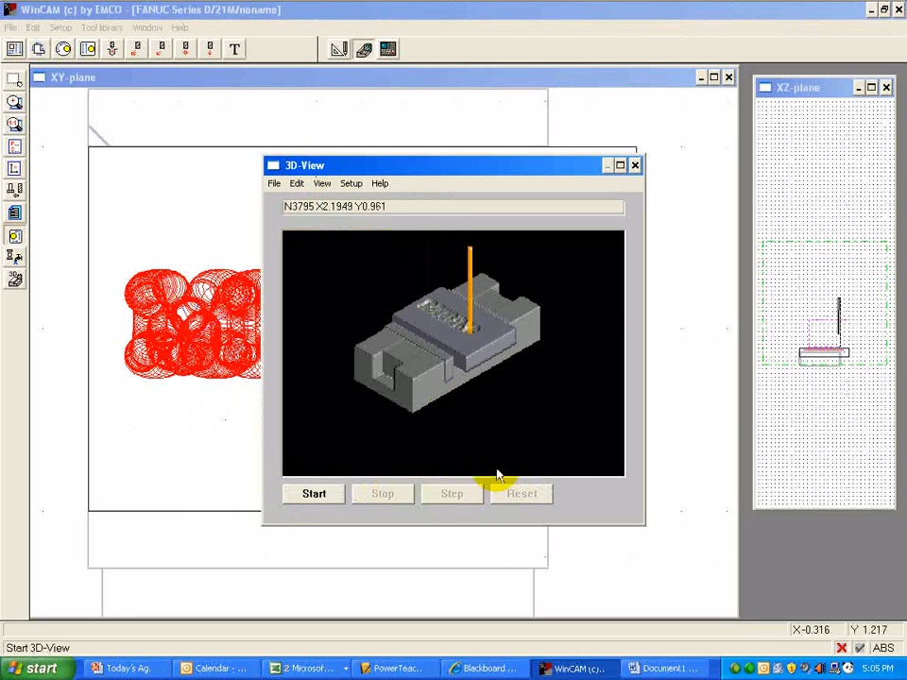
- Set the 3D simulation's view vector to straight down from above, with x 0.00 and y 0.00
{"action": "left_click", "coordinate": [347, 187]}
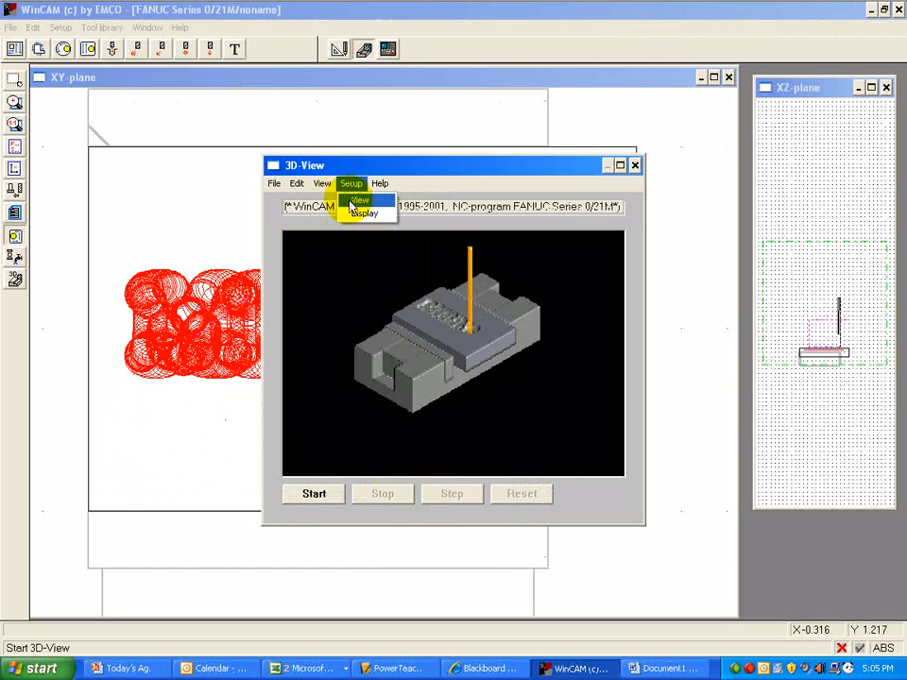
{"action": "left_click", "coordinate": [354, 202]}
{"action": "left_click", "coordinate": [509, 333]}
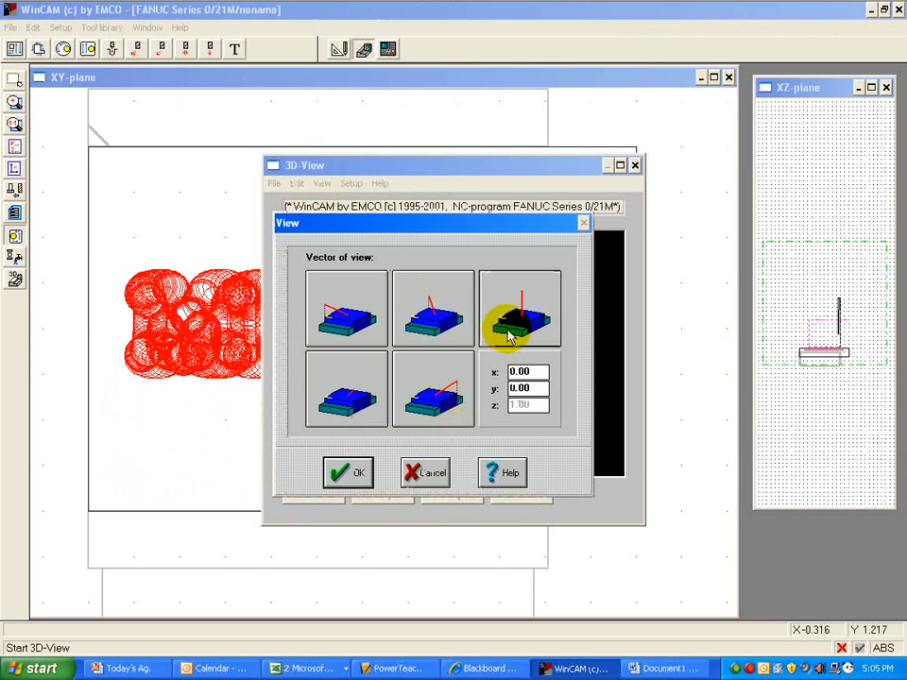
{"action": "left_click", "coordinate": [347, 473]}
- Hide the clamping device, set the tool display to solid, and run the 3D simulation
{"action": "left_click", "coordinate": [350, 183]}
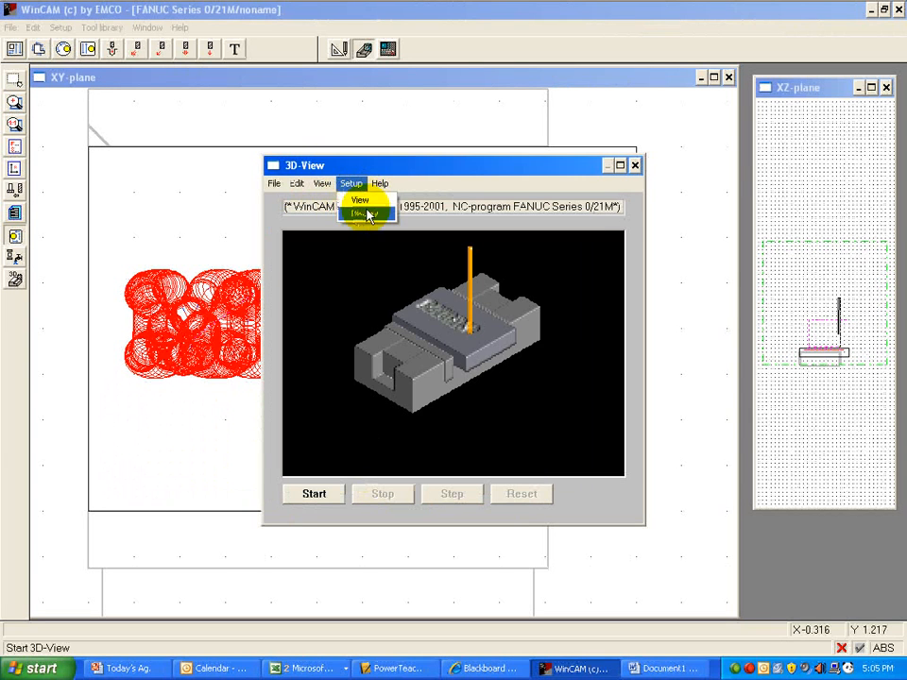
{"action": "left_click", "coordinate": [368, 214]}
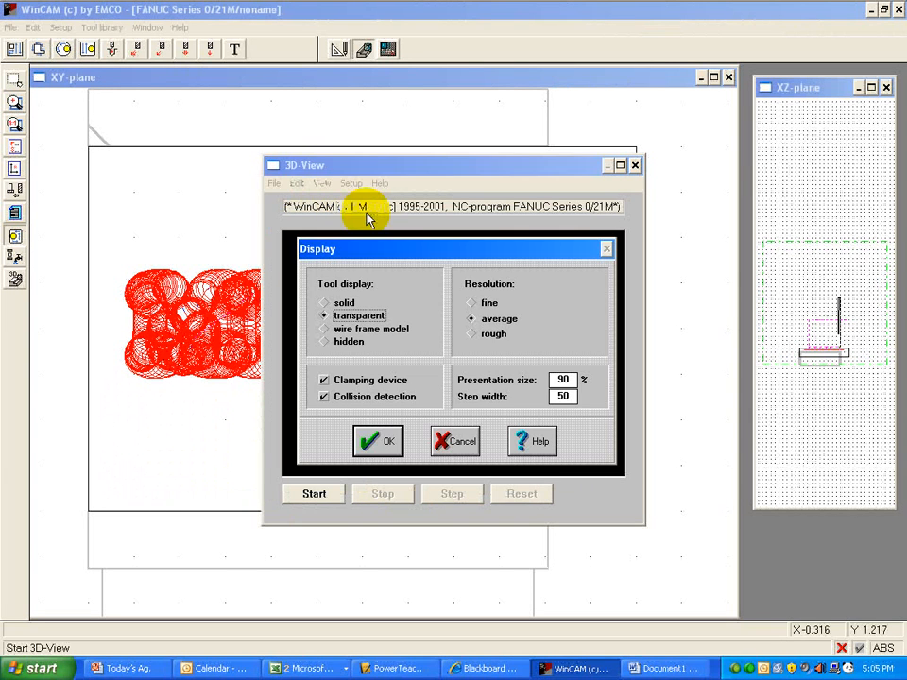
{"action": "left_click", "coordinate": [324, 380]}
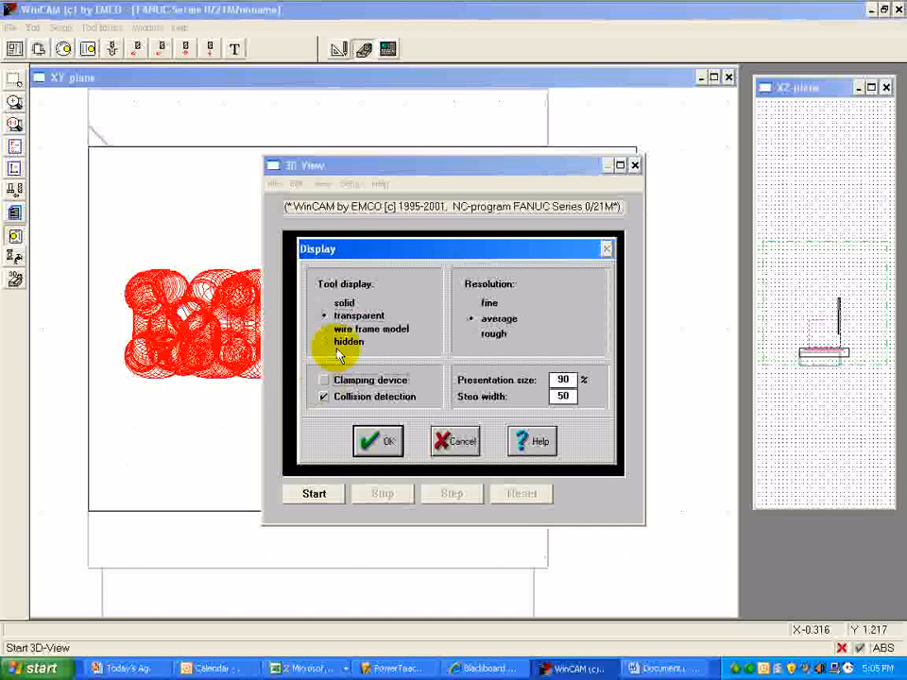
{"action": "left_click", "coordinate": [326, 301]}
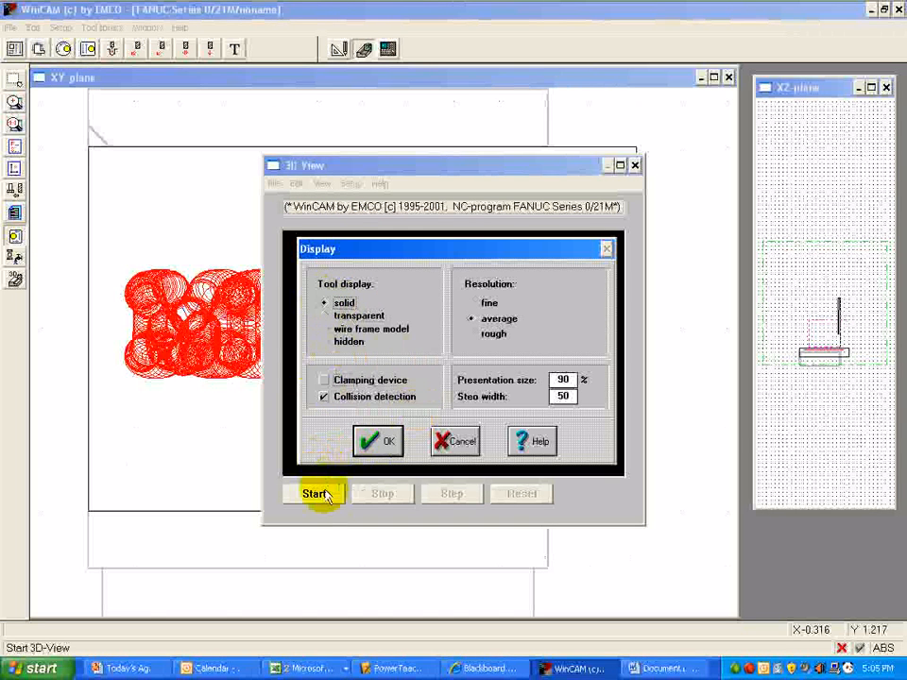
{"action": "left_click", "coordinate": [385, 456]}
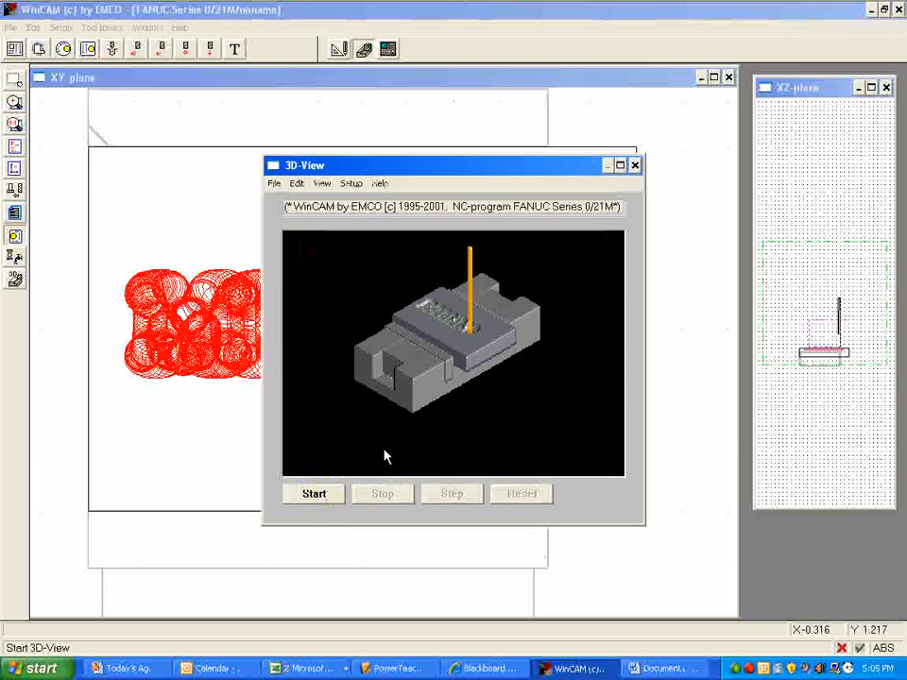
{"action": "left_click", "coordinate": [319, 494]}
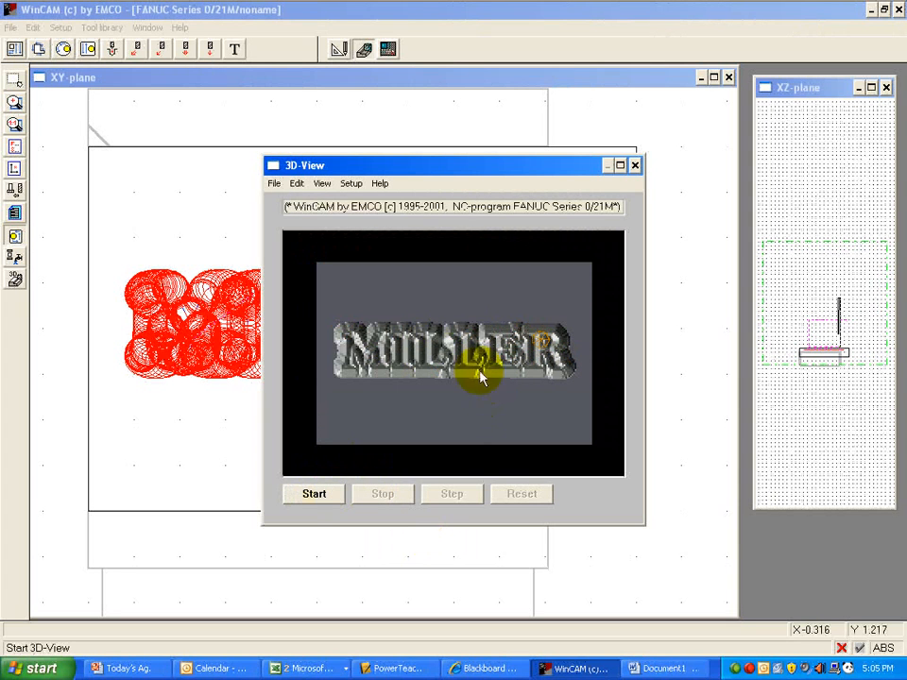
- Set the 3D view vector to the angled view with x 1.00 and y -1.00, and simulate the engraving
{"action": "left_click", "coordinate": [359, 215]}
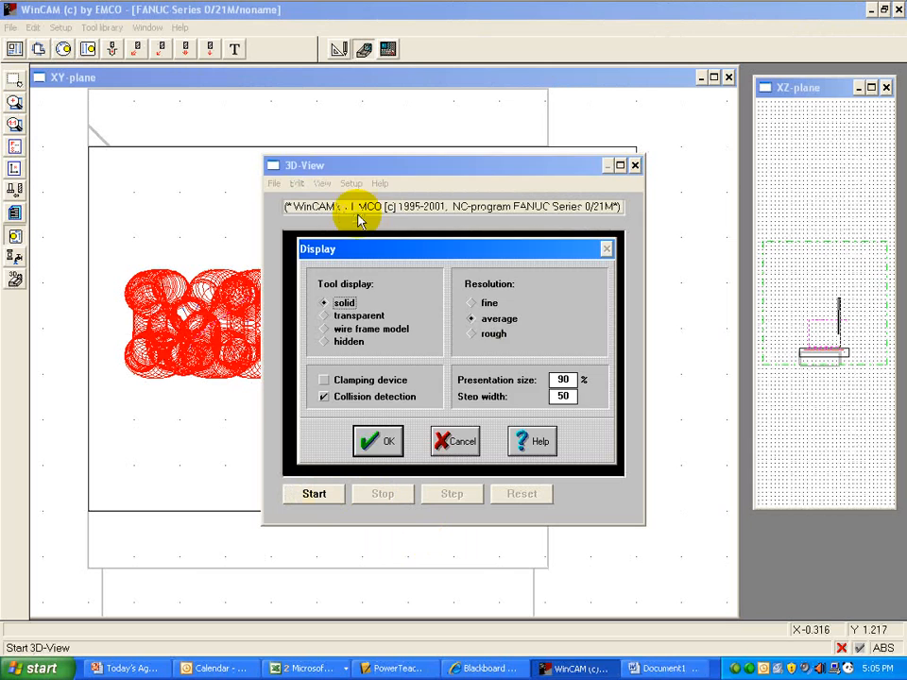
{"action": "left_click", "coordinate": [451, 435]}
{"action": "left_click", "coordinate": [353, 184]}
{"action": "left_click", "coordinate": [361, 203]}
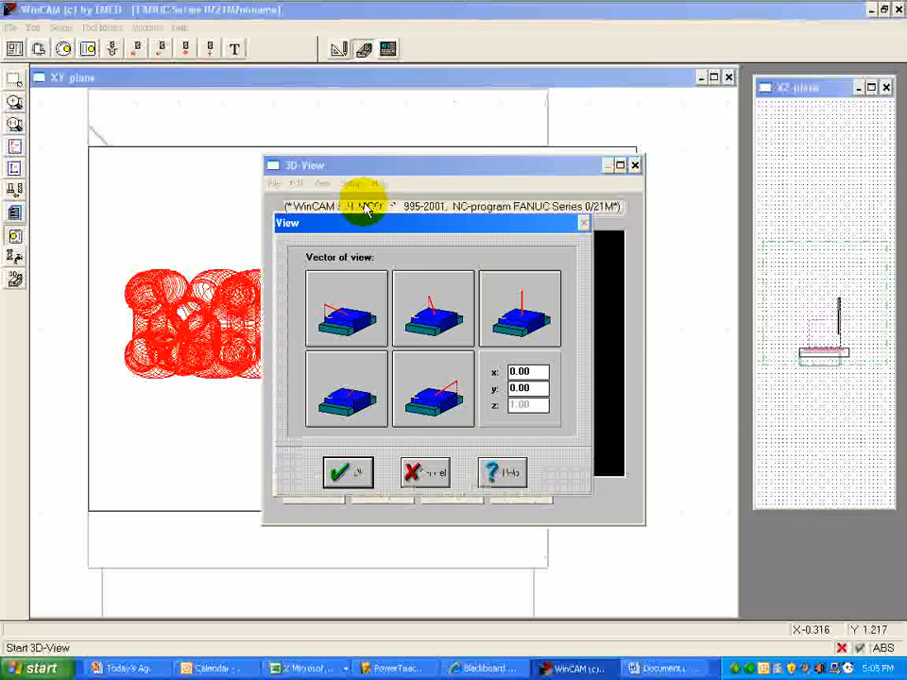
{"action": "left_click", "coordinate": [335, 402]}
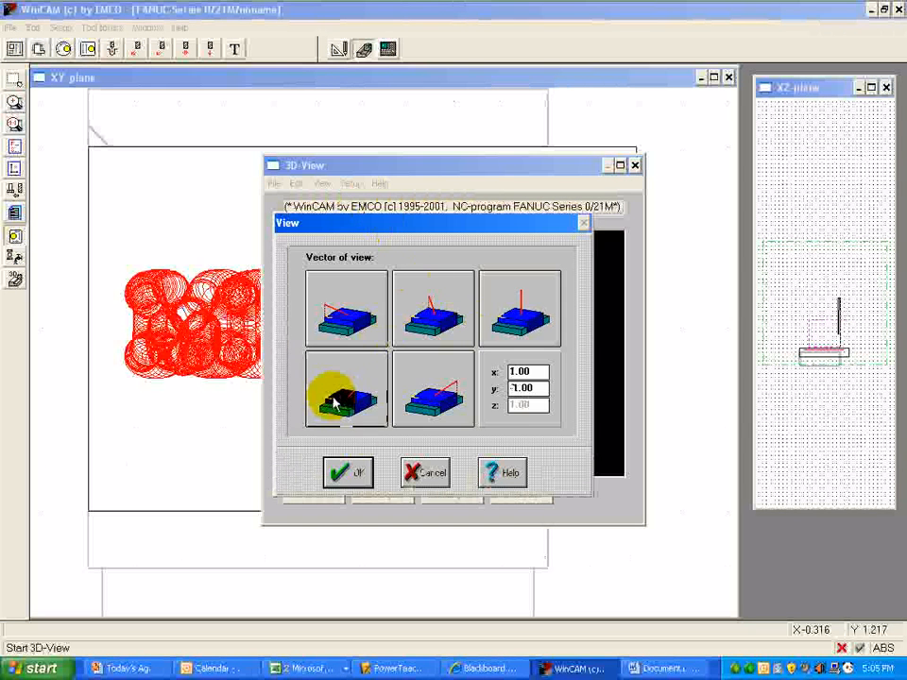
{"action": "left_click", "coordinate": [350, 476]}
{"action": "left_click", "coordinate": [314, 502]}
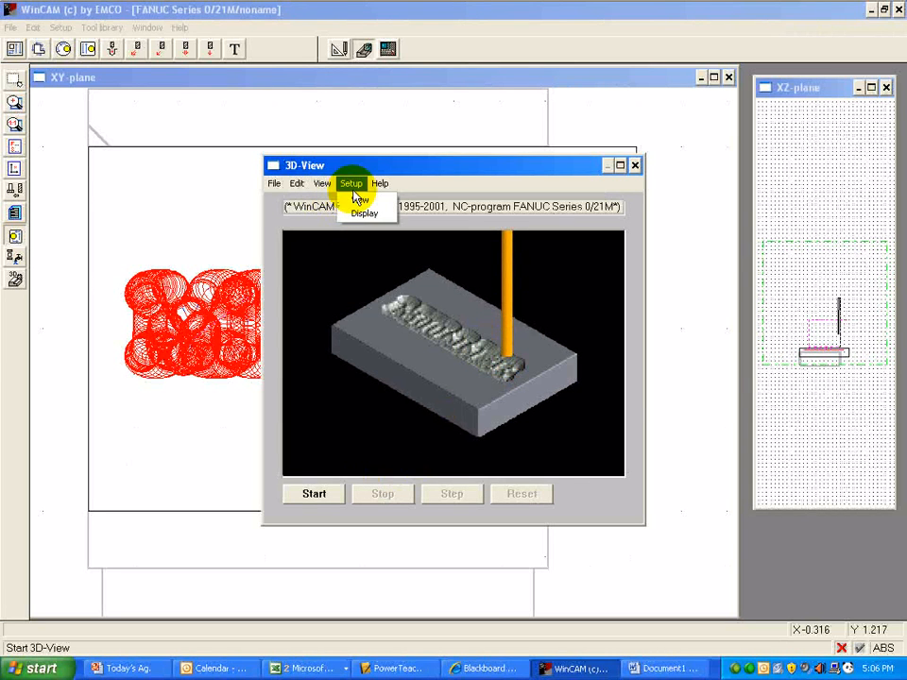
- Return the 3D simulation to the straight-down view with x 0.00 and y 0.00, and run it again
{"action": "left_click", "coordinate": [492, 337]}
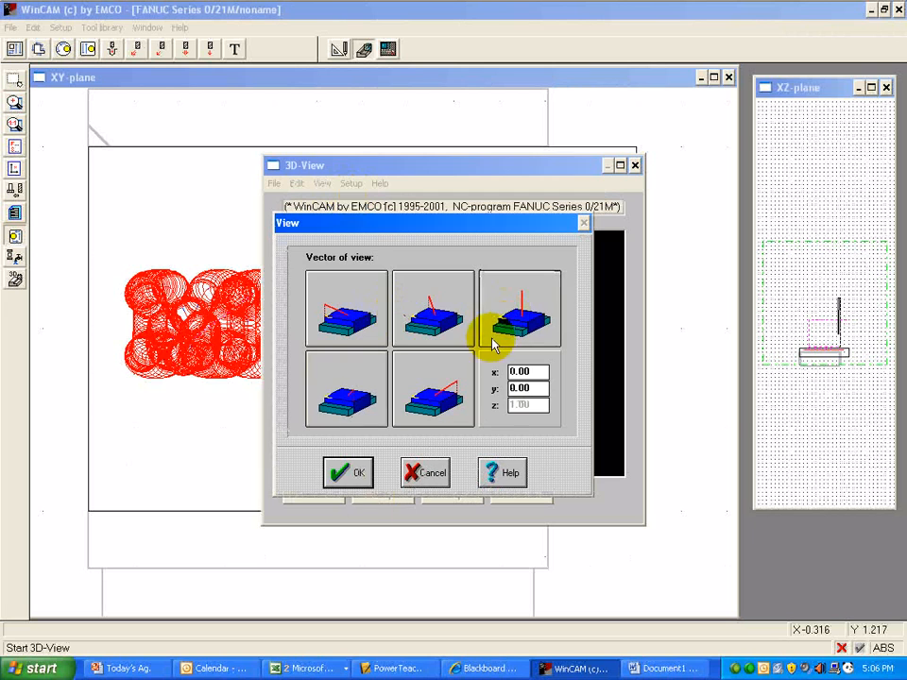
{"action": "left_click", "coordinate": [342, 480]}
{"action": "left_click", "coordinate": [303, 499]}
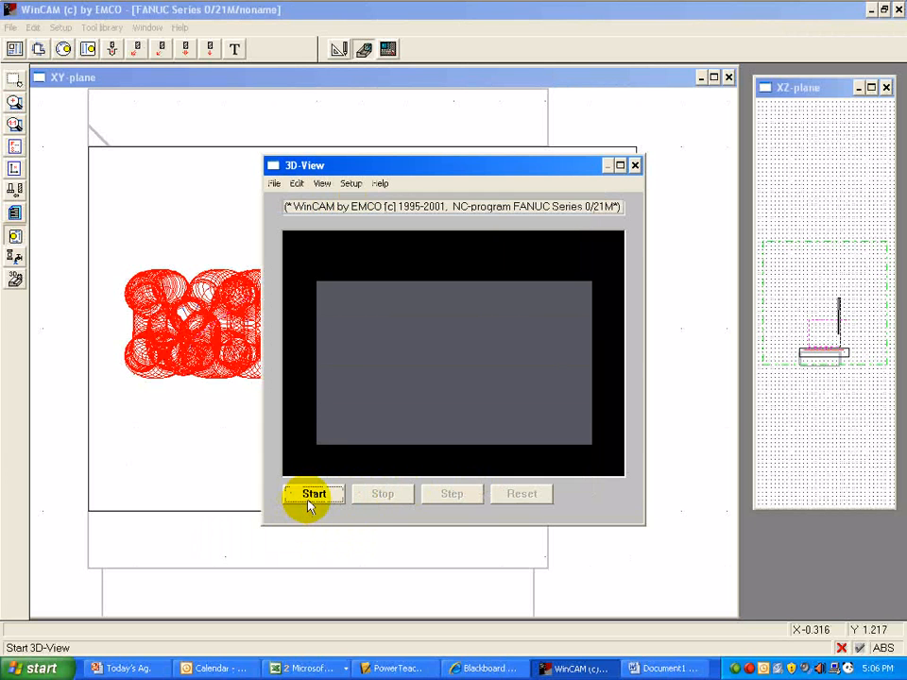